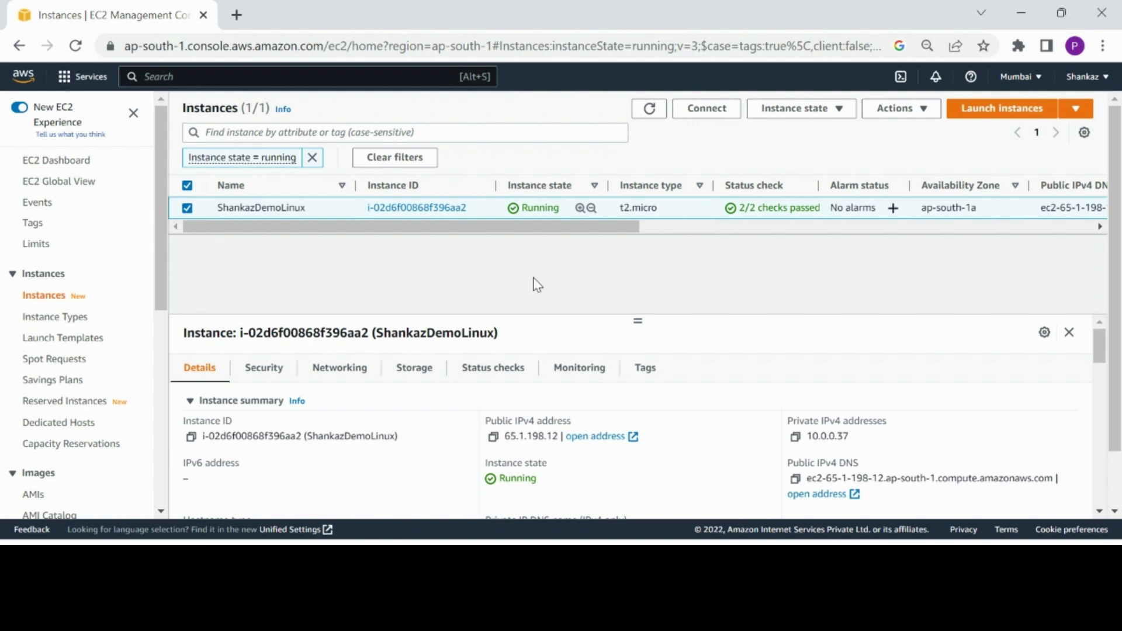
Stop the ShankazDemoLinux instance and refresh the instance list
click(808, 110)
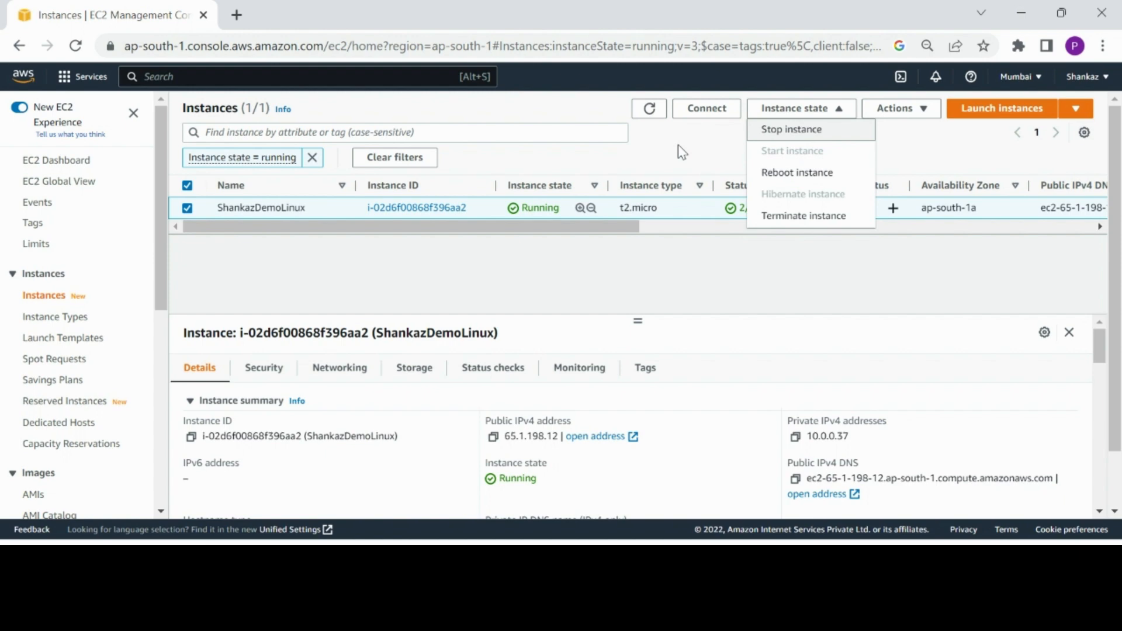
click(791, 135)
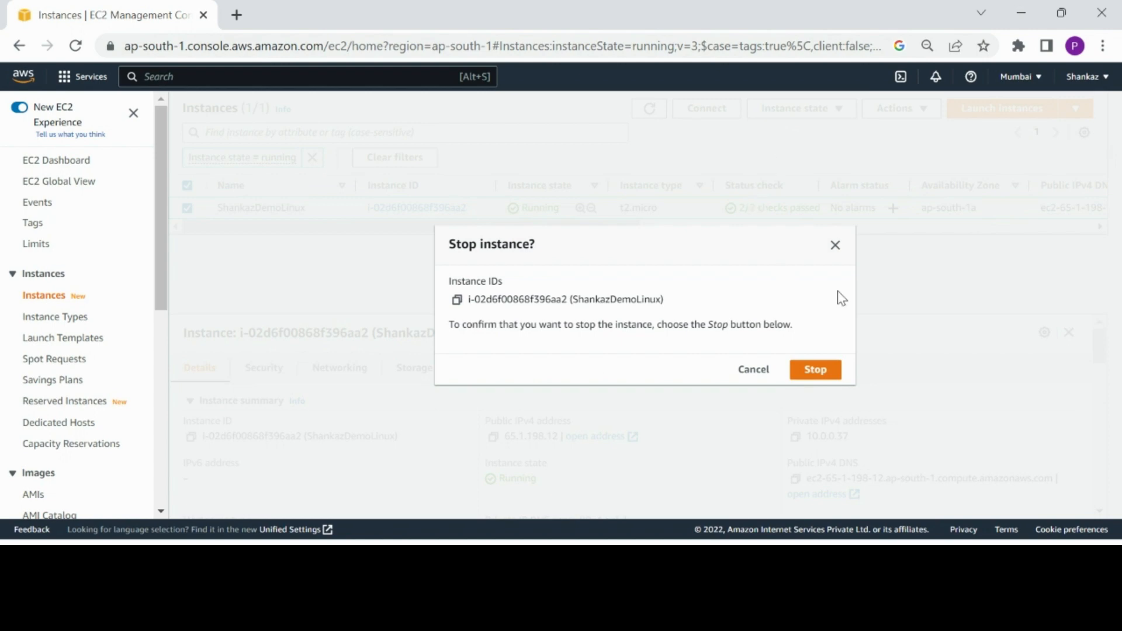
click(825, 374)
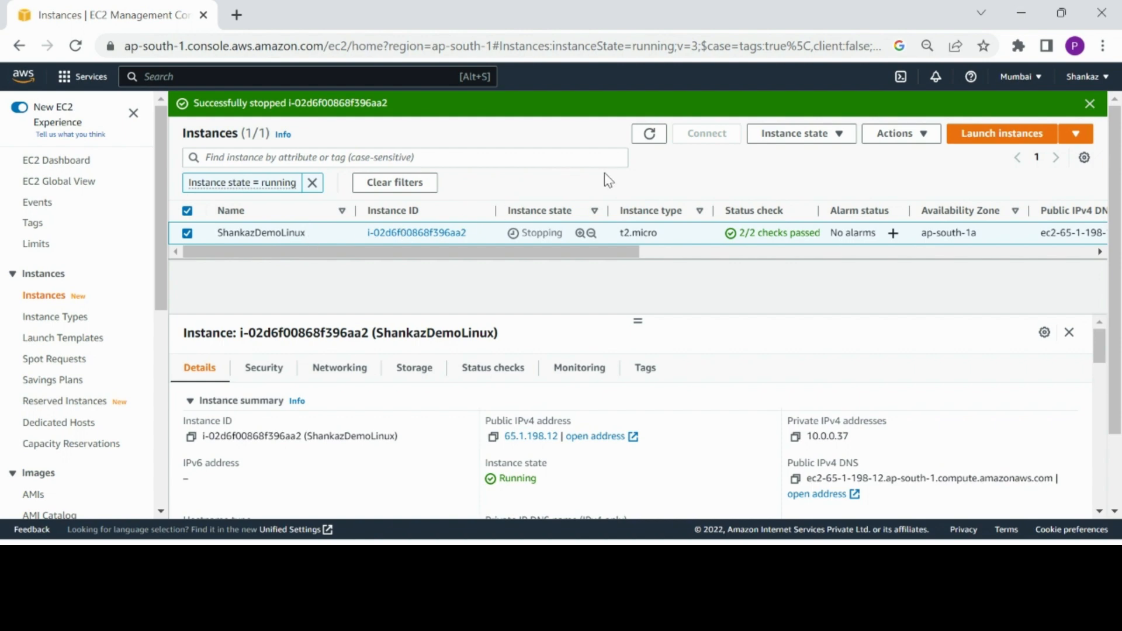
click(650, 141)
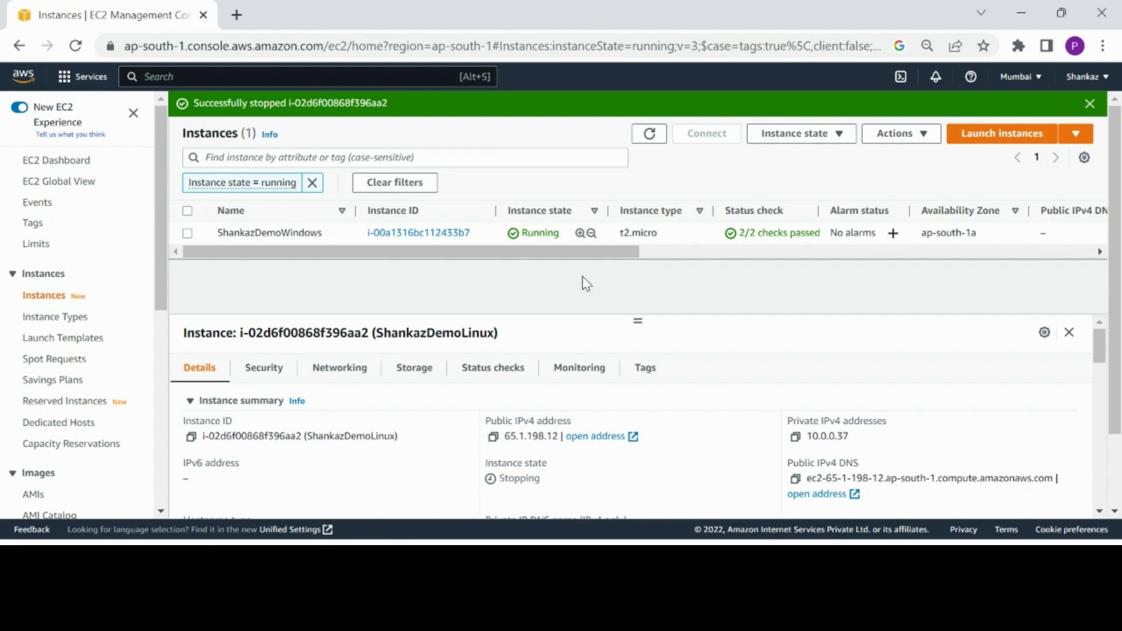
Remove the running-state filter from the instance list and open the instance type change for ShankazDemoLinux
click(312, 183)
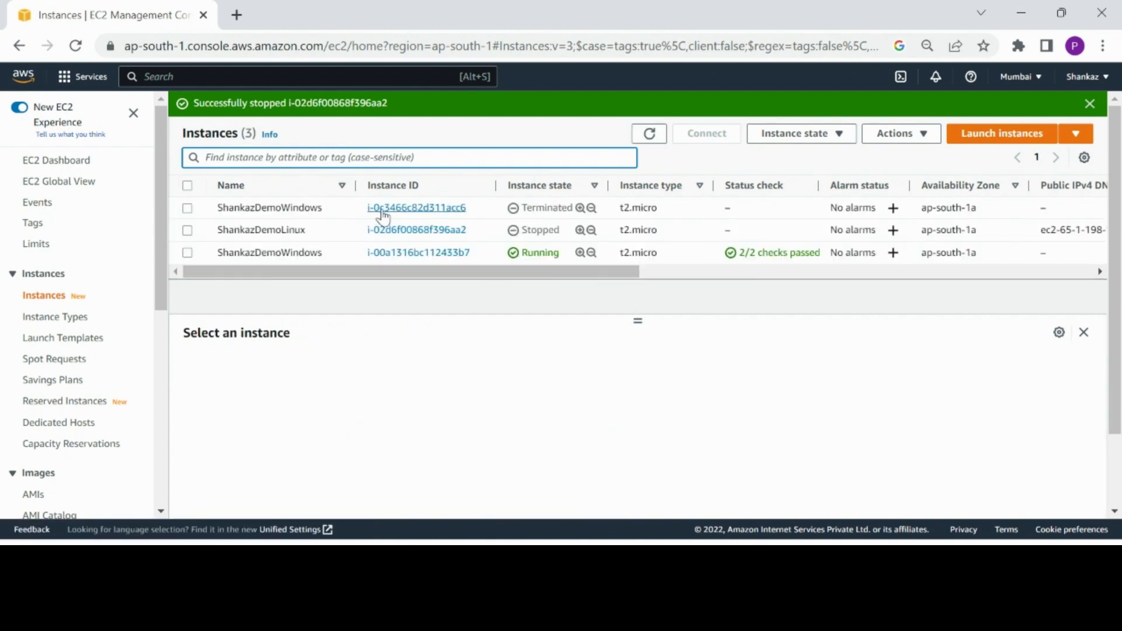
click(187, 230)
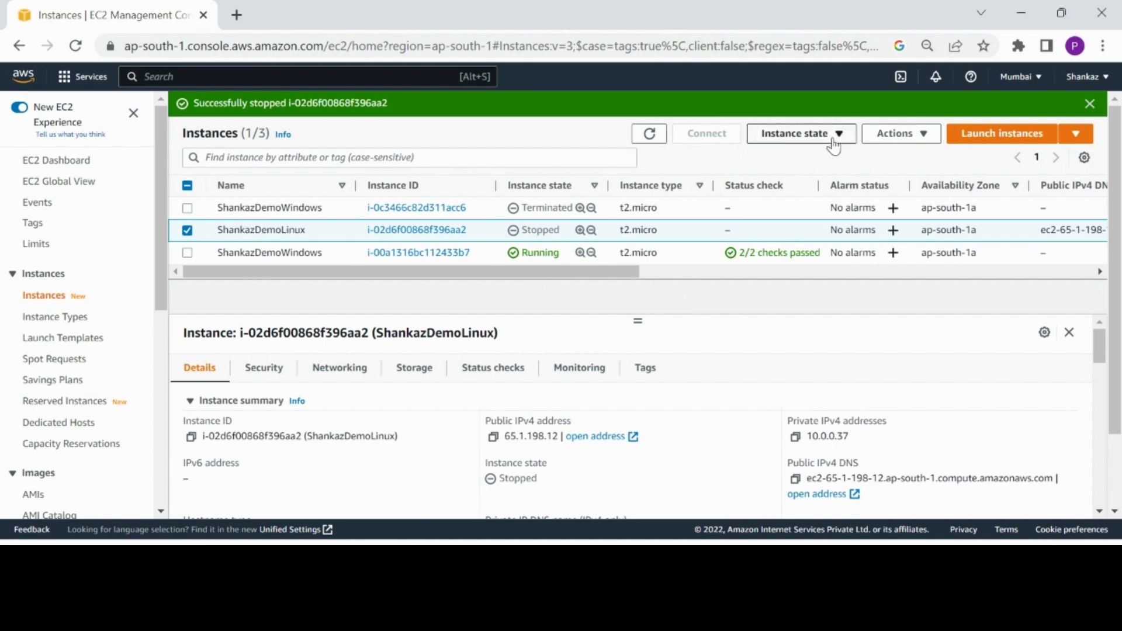
click(891, 136)
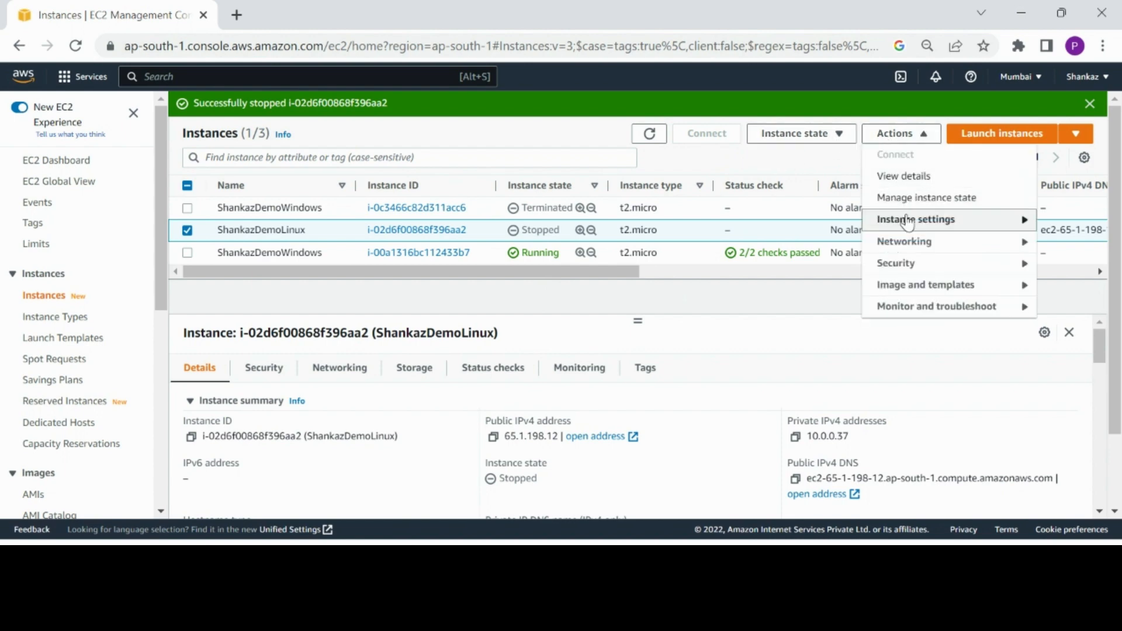
mouse_move(908, 224)
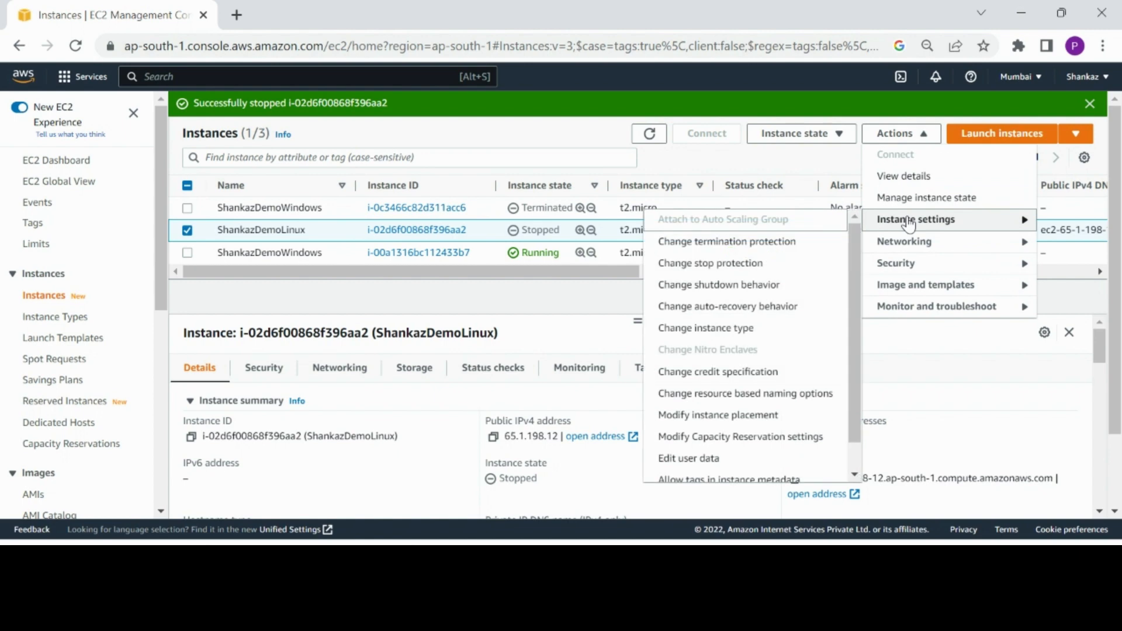
click(751, 336)
Set the ShankazDemoLinux instance type to t2.medium and apply the change
click(170, 323)
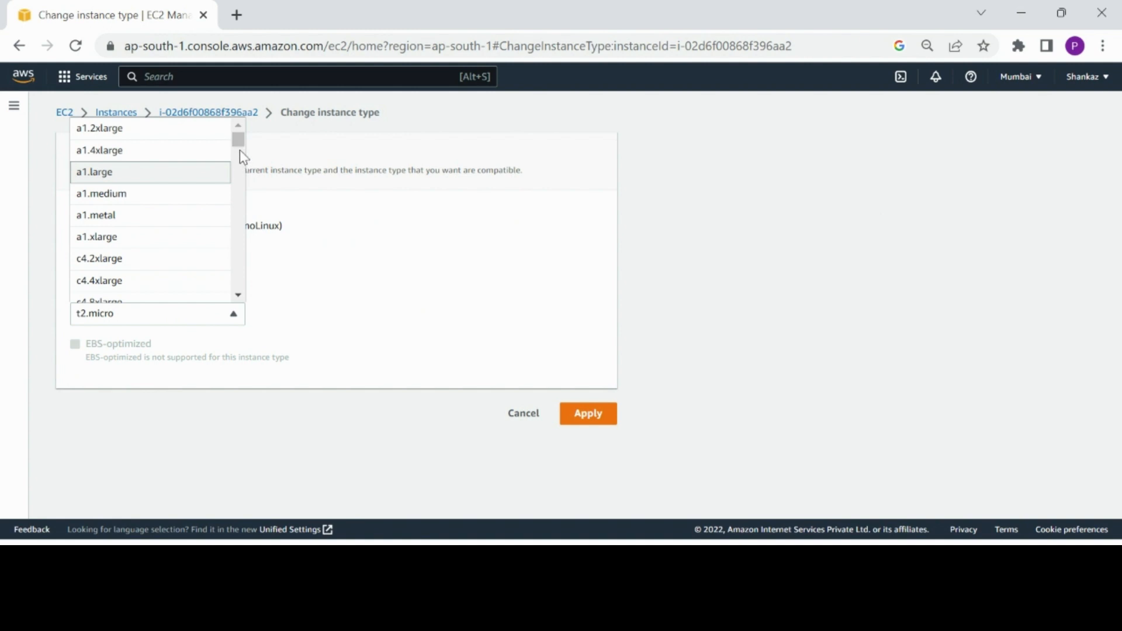
drag(242, 152, 243, 157)
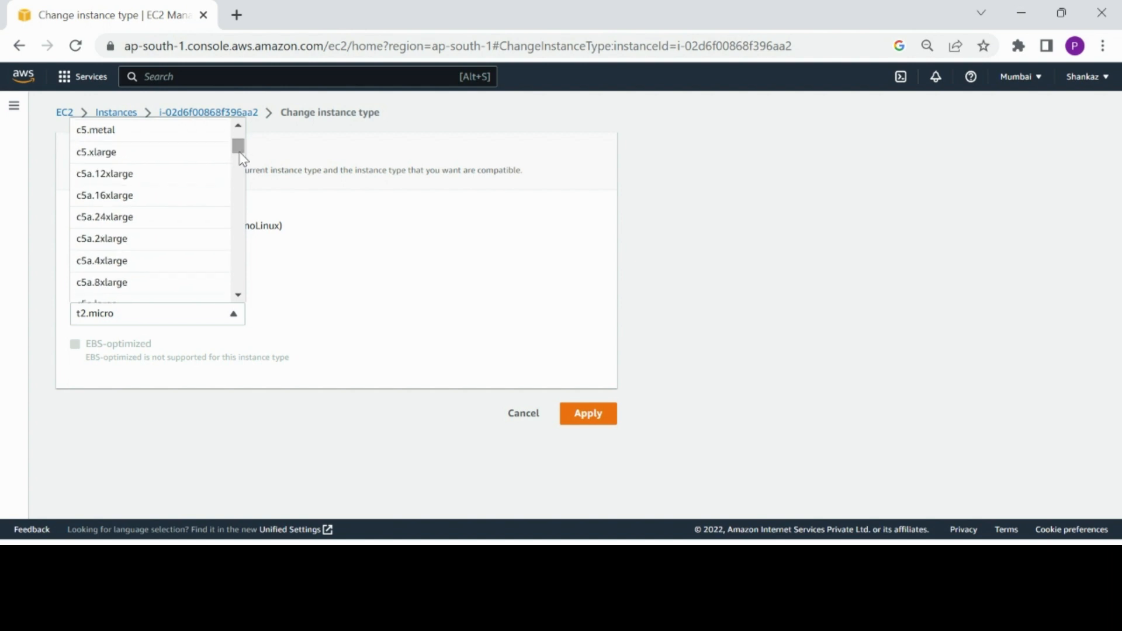
drag(239, 153, 243, 268)
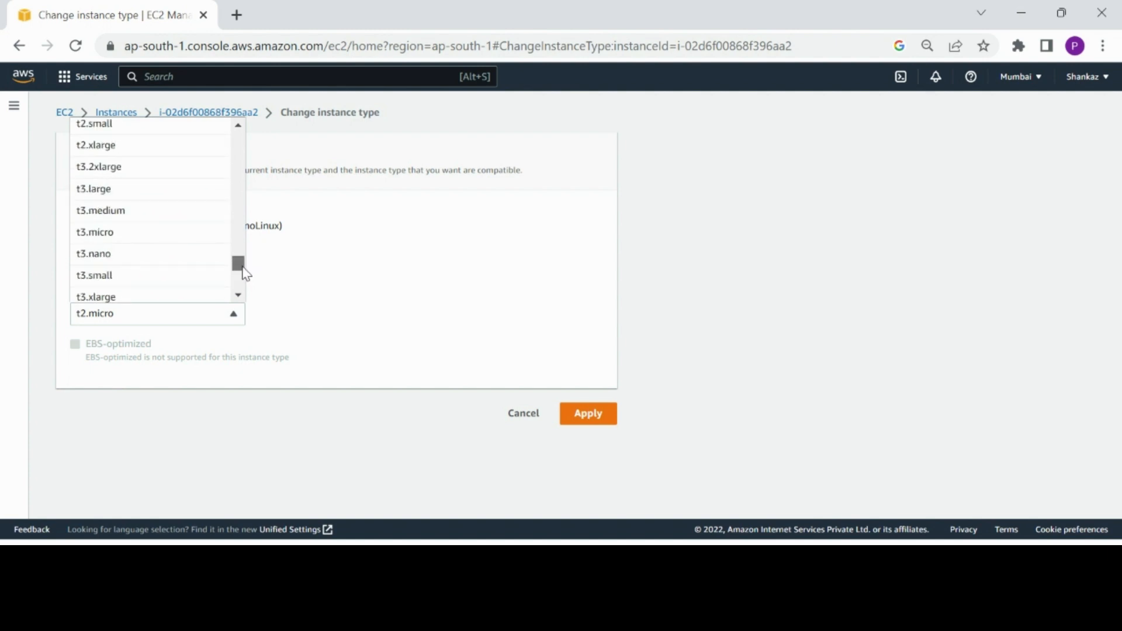
click(238, 125)
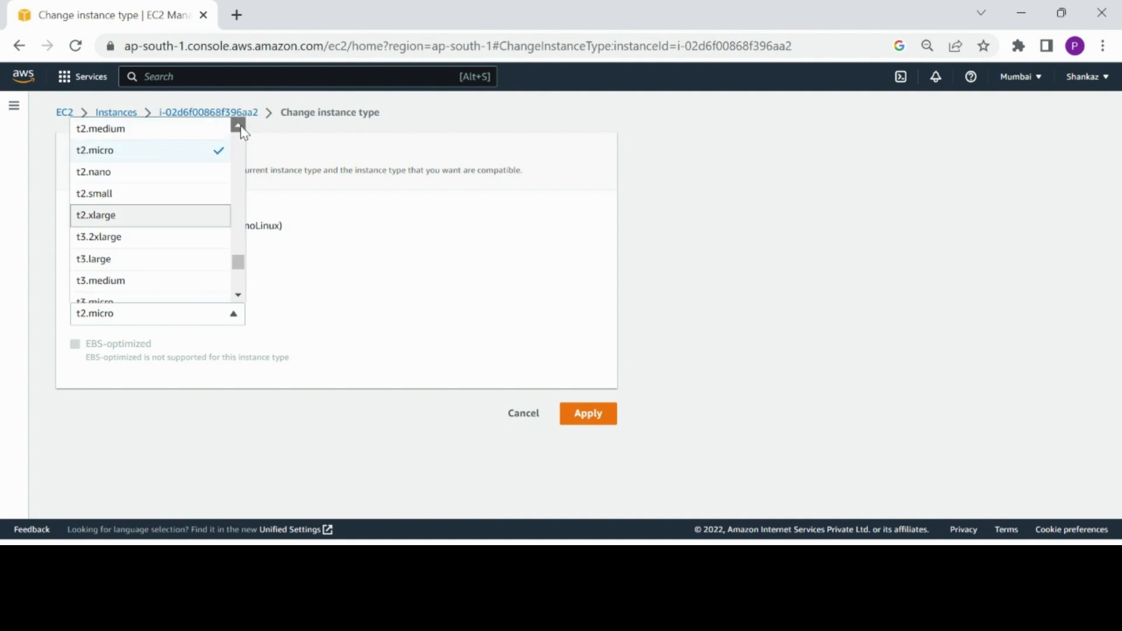
click(239, 126)
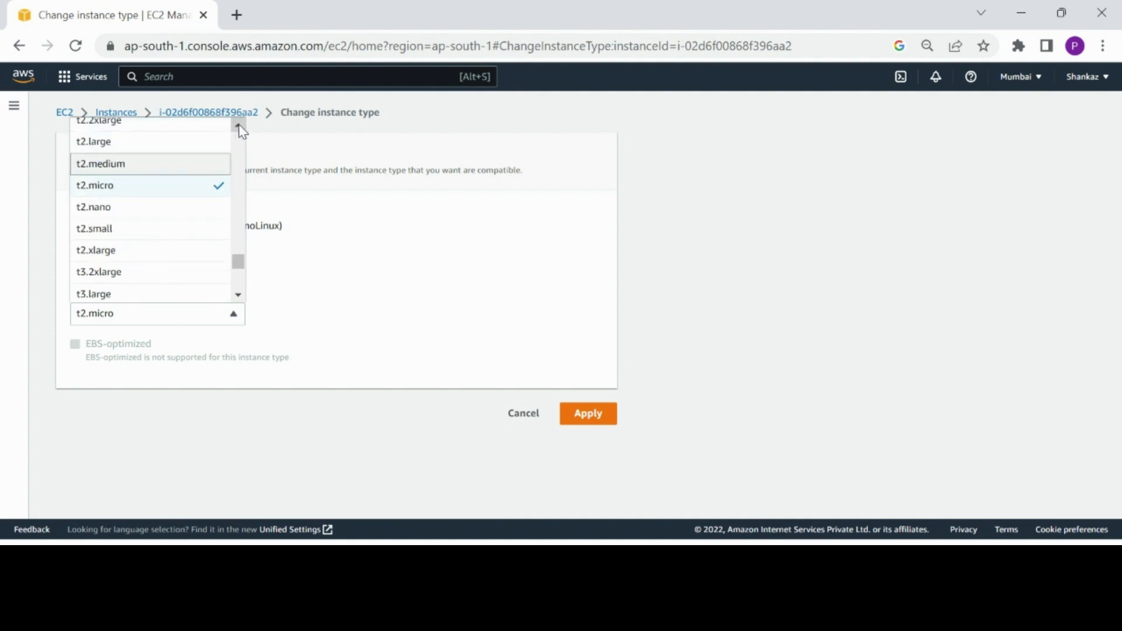
click(151, 167)
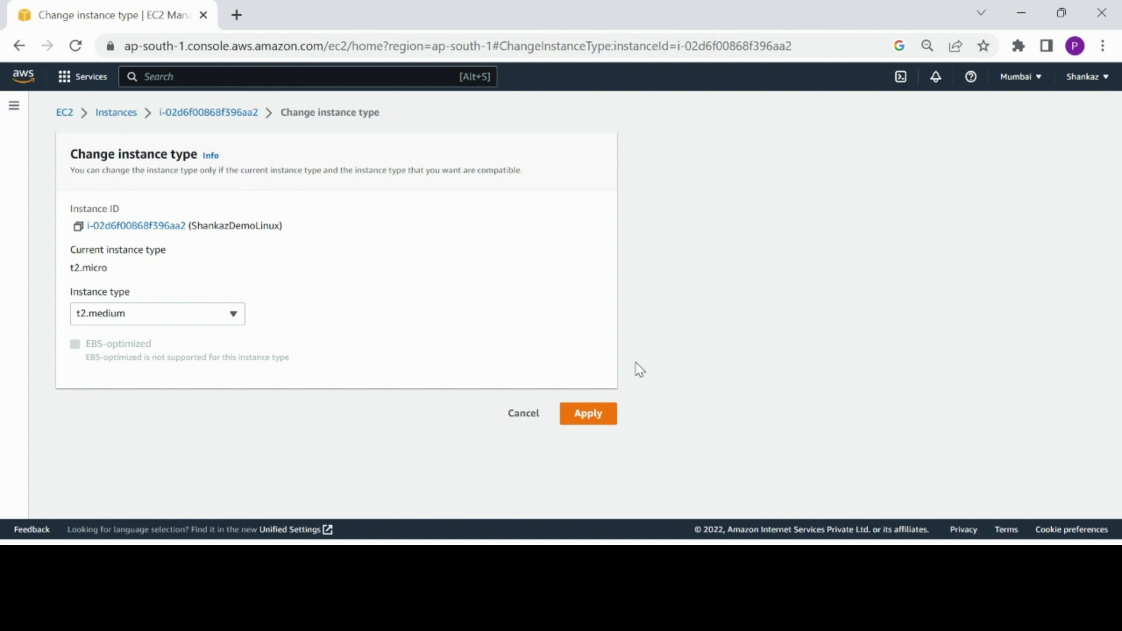
click(594, 421)
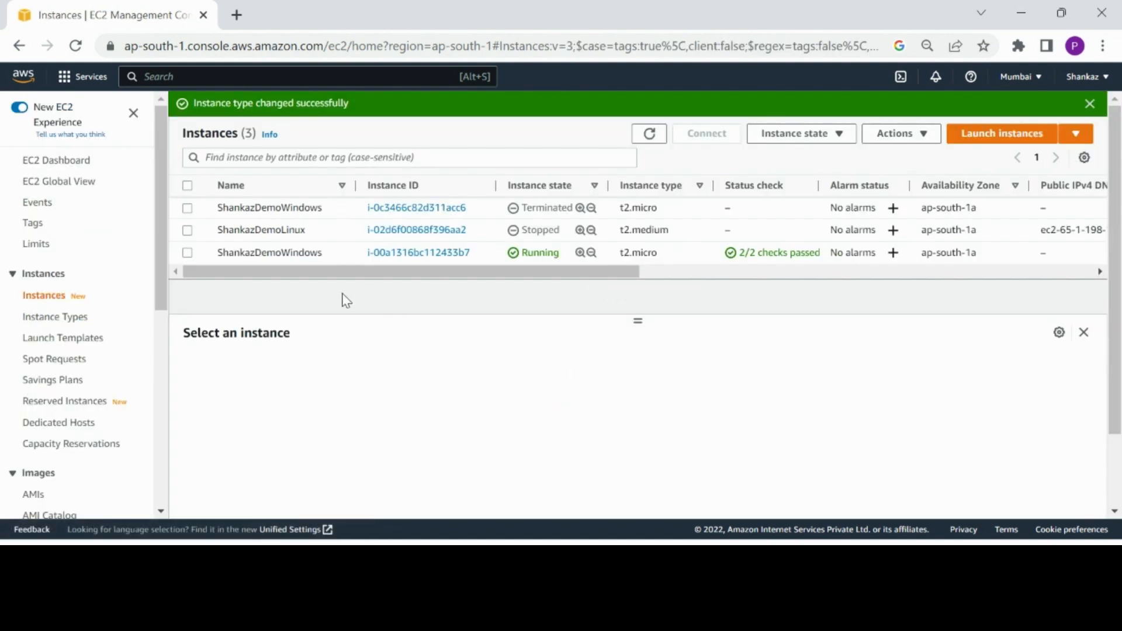
Start the ShankazDemoLinux instance with its new instance type
drag(673, 230, 620, 235)
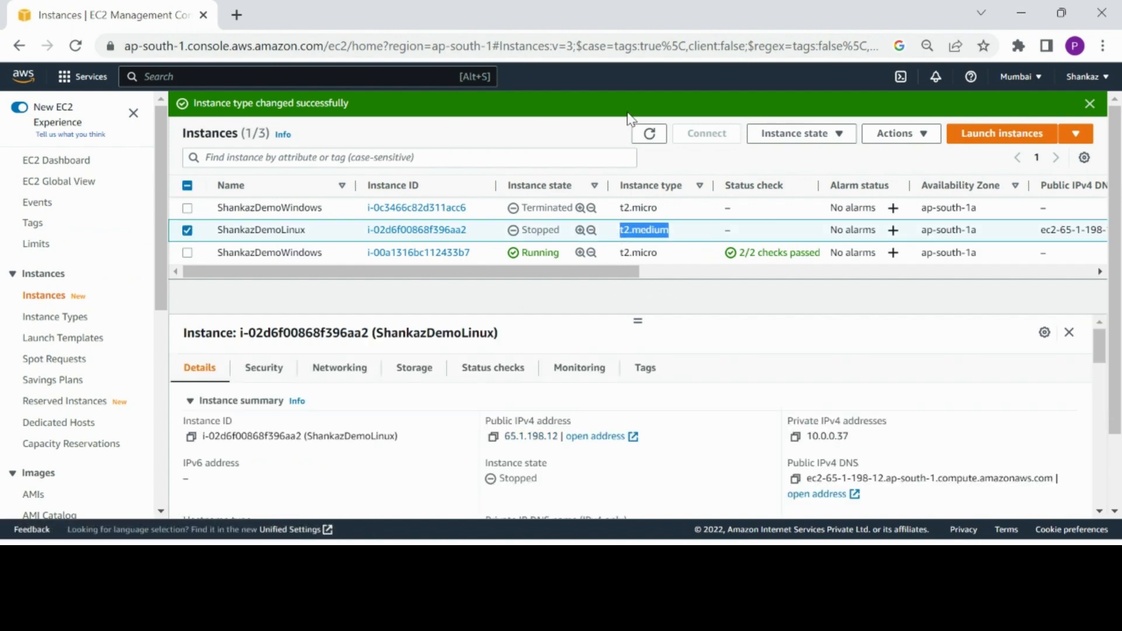
click(797, 136)
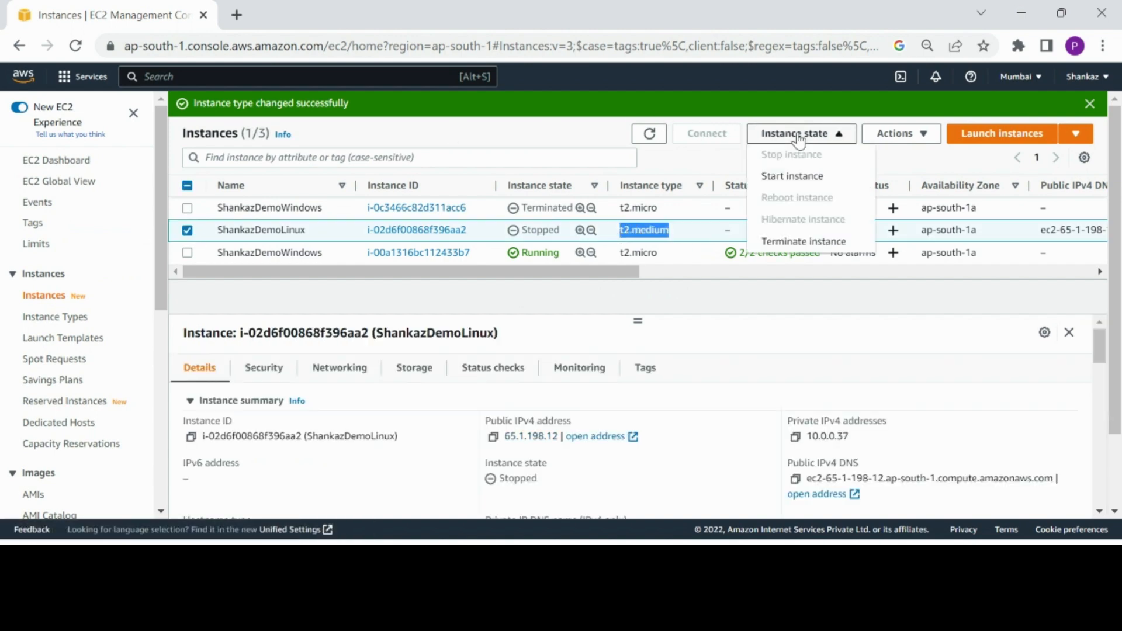
click(789, 176)
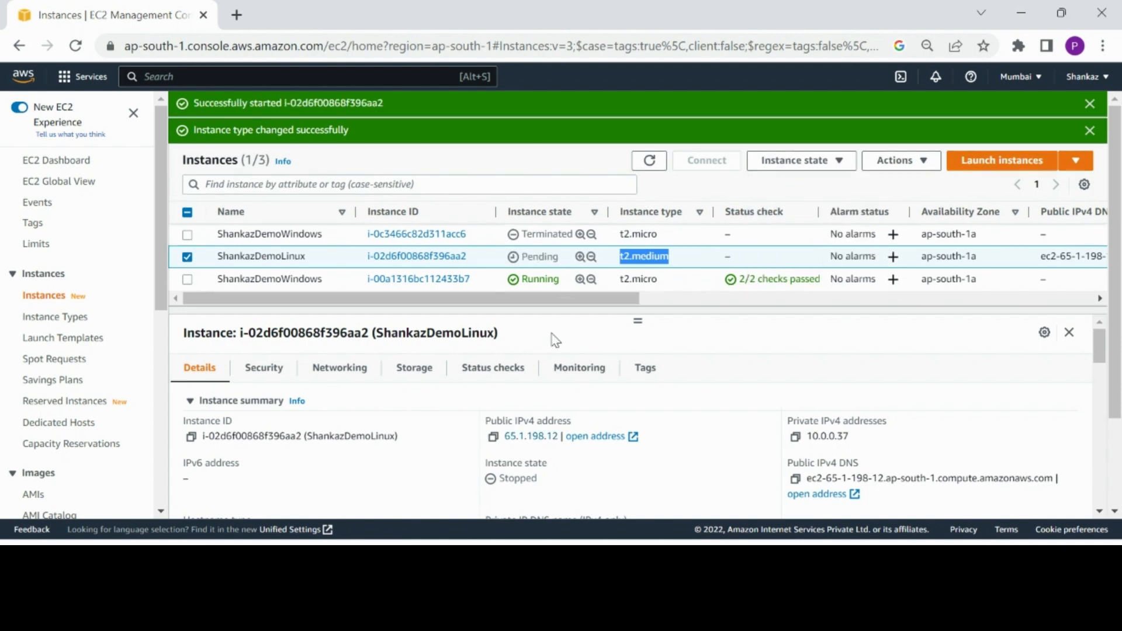
Refresh the instance list to check the instance state and status check of ShankazDemoLinux, and dismiss the notifications
click(646, 169)
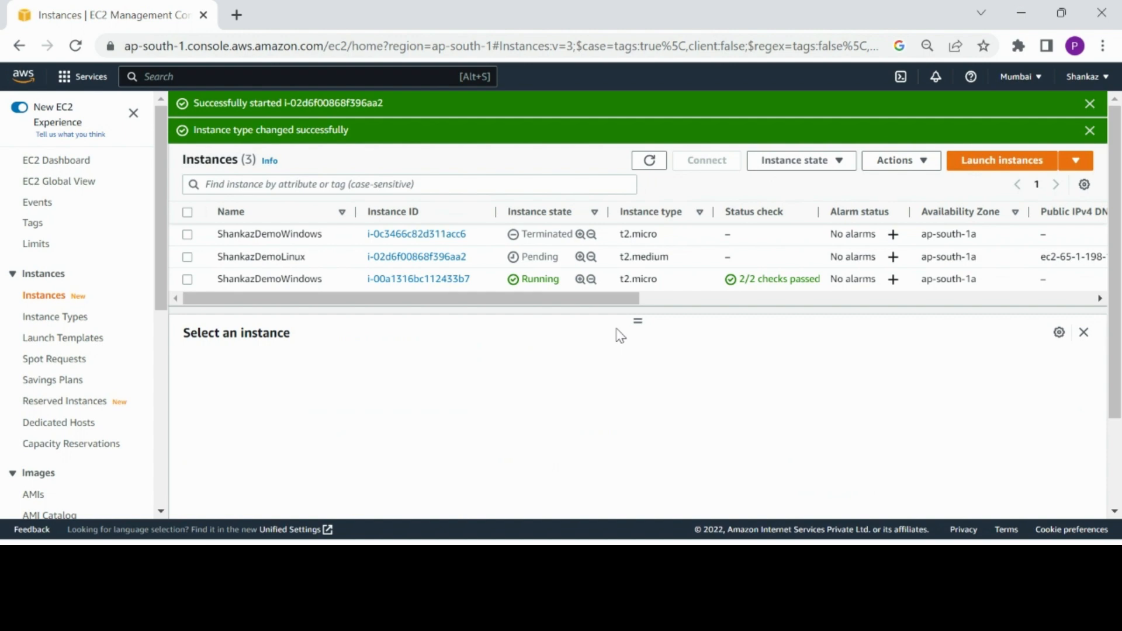
click(654, 167)
click(1090, 105)
click(1090, 105)
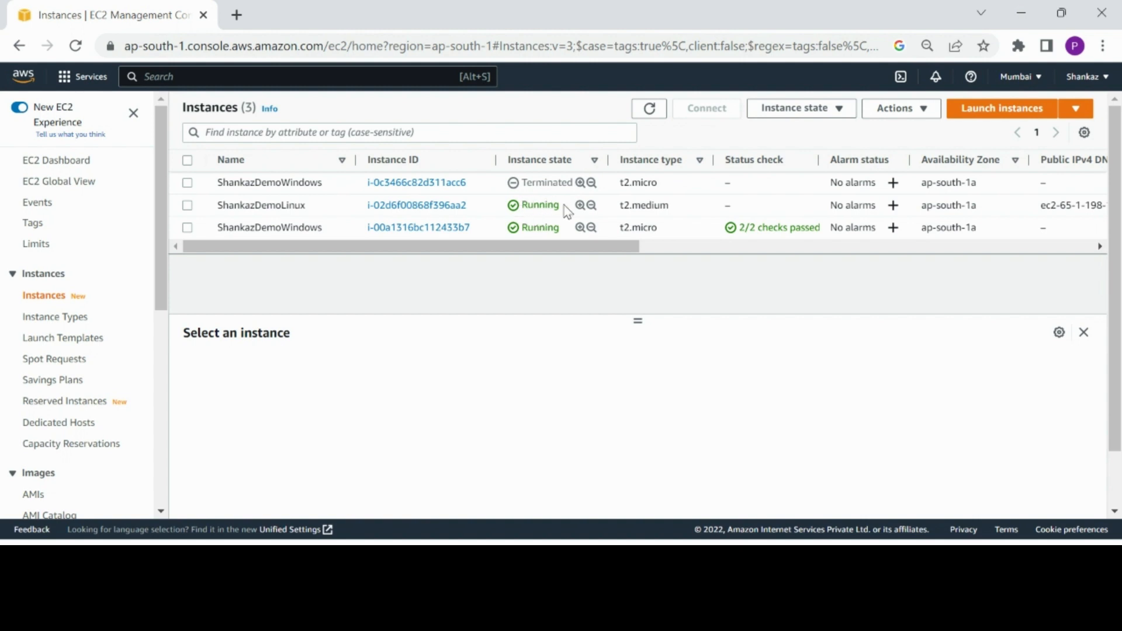
click(714, 207)
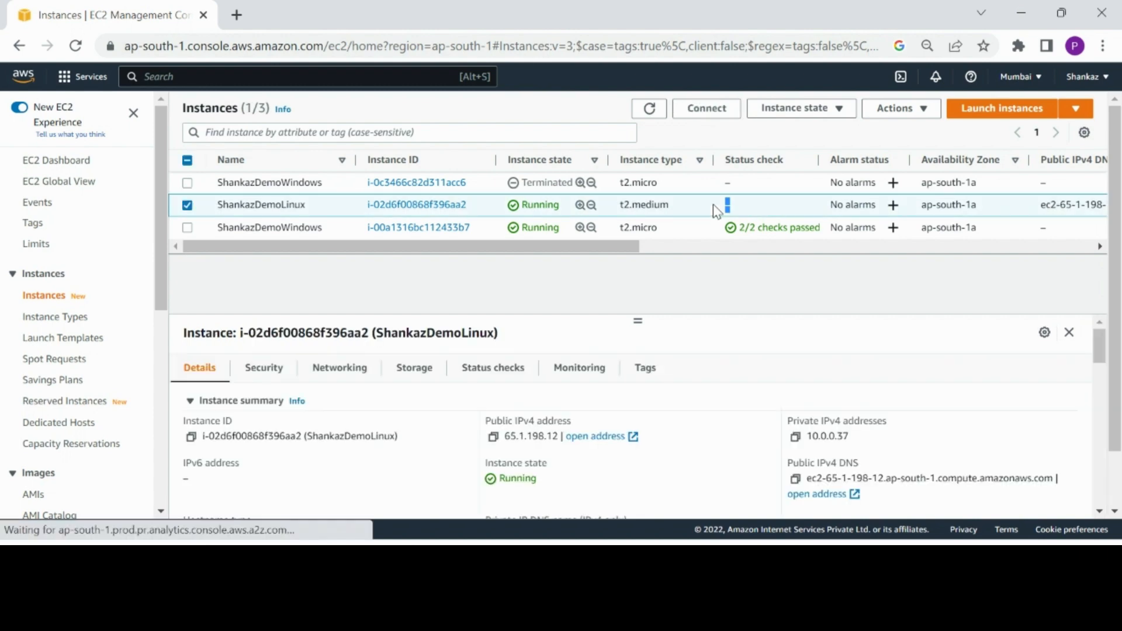
click(648, 110)
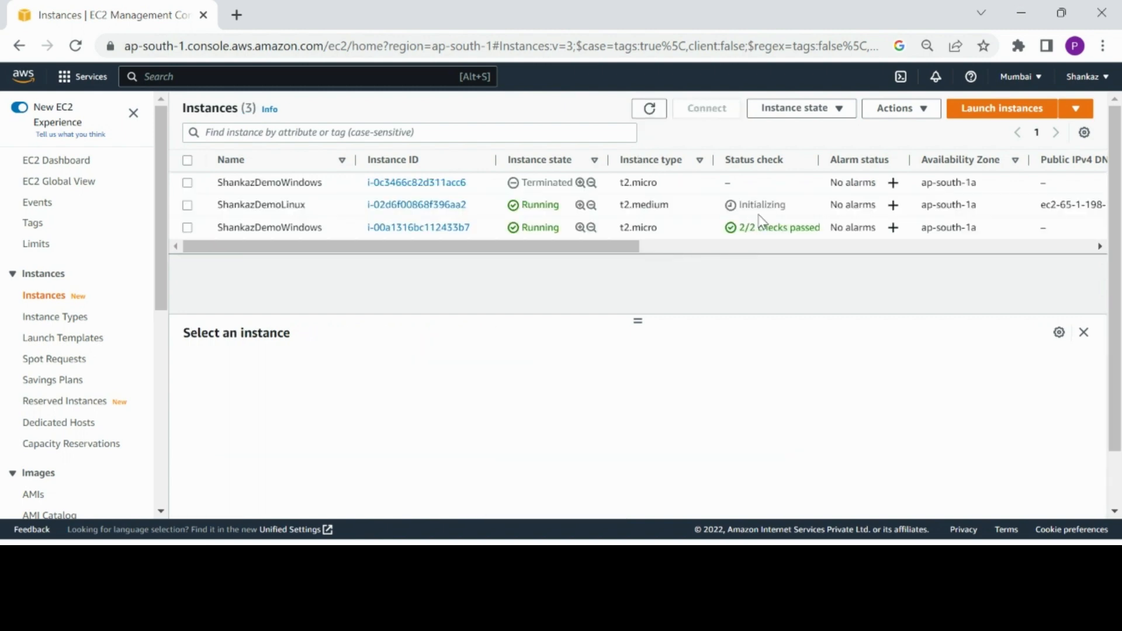
drag(795, 204, 723, 211)
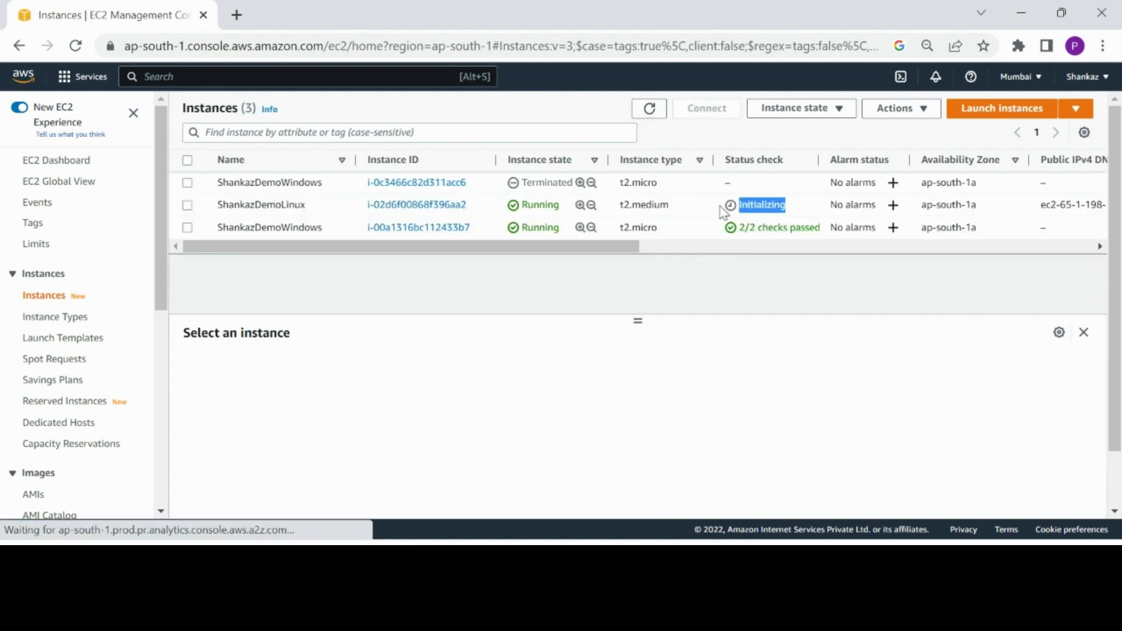
click(647, 110)
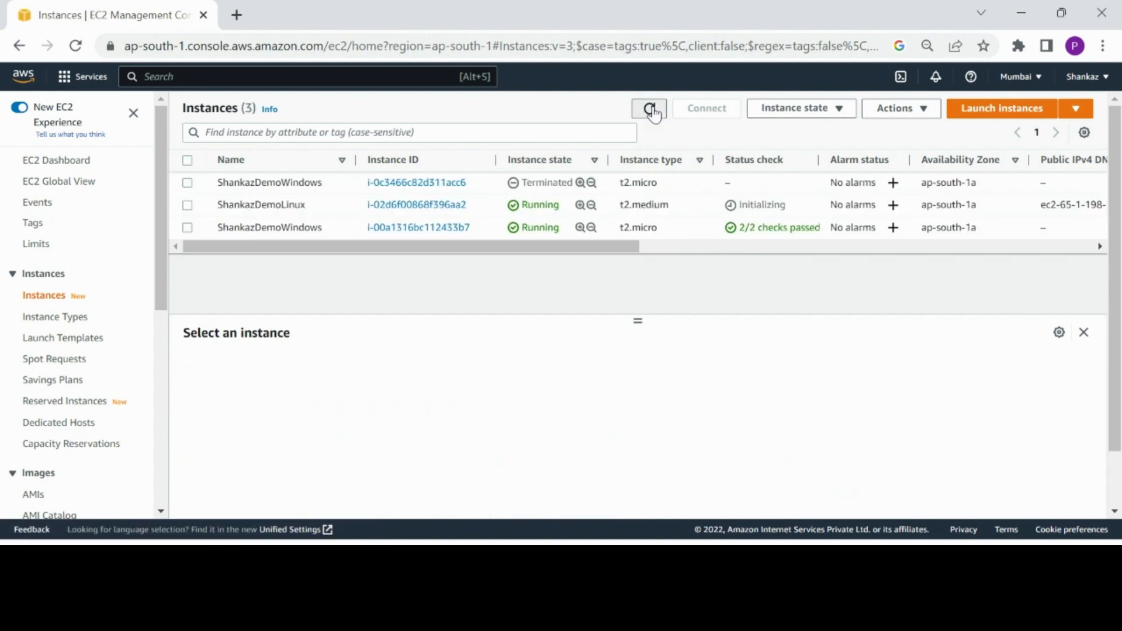
click(652, 110)
Select ShankazDemoLinux and copy its public IPv4 address
click(188, 205)
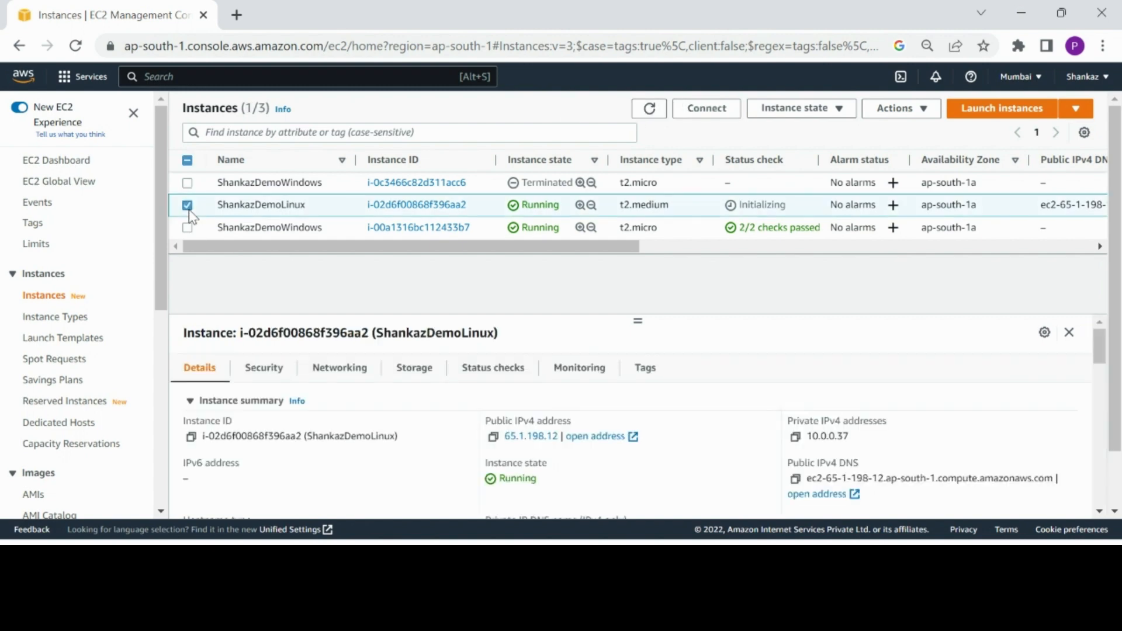
click(493, 438)
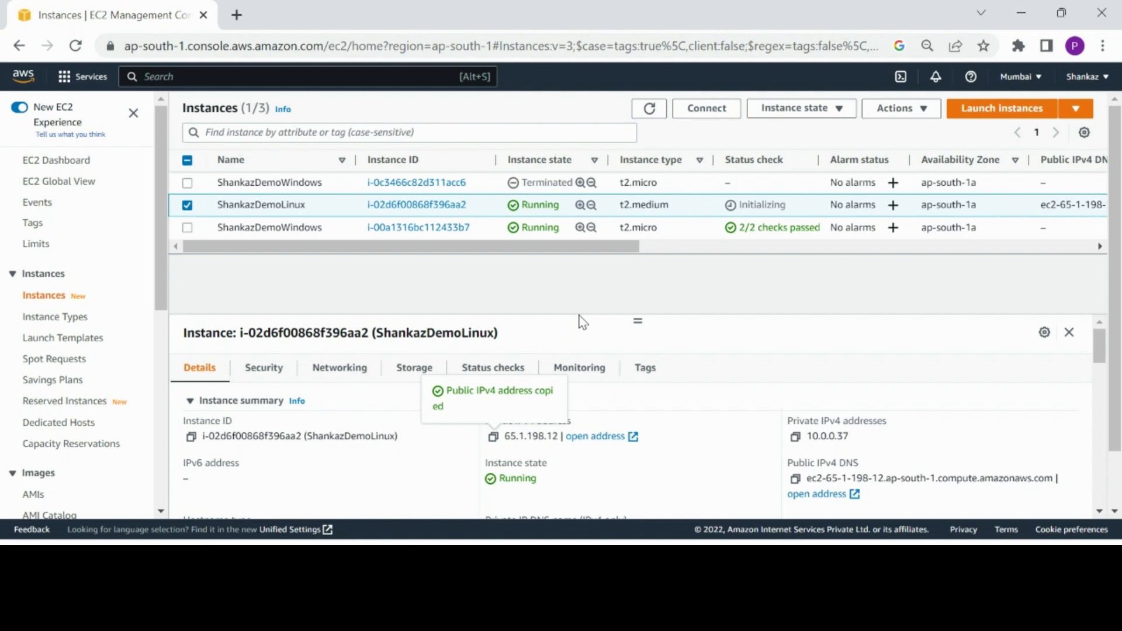
Refresh the instance list repeatedly to monitor the status check of ShankazDemoLinux
click(649, 112)
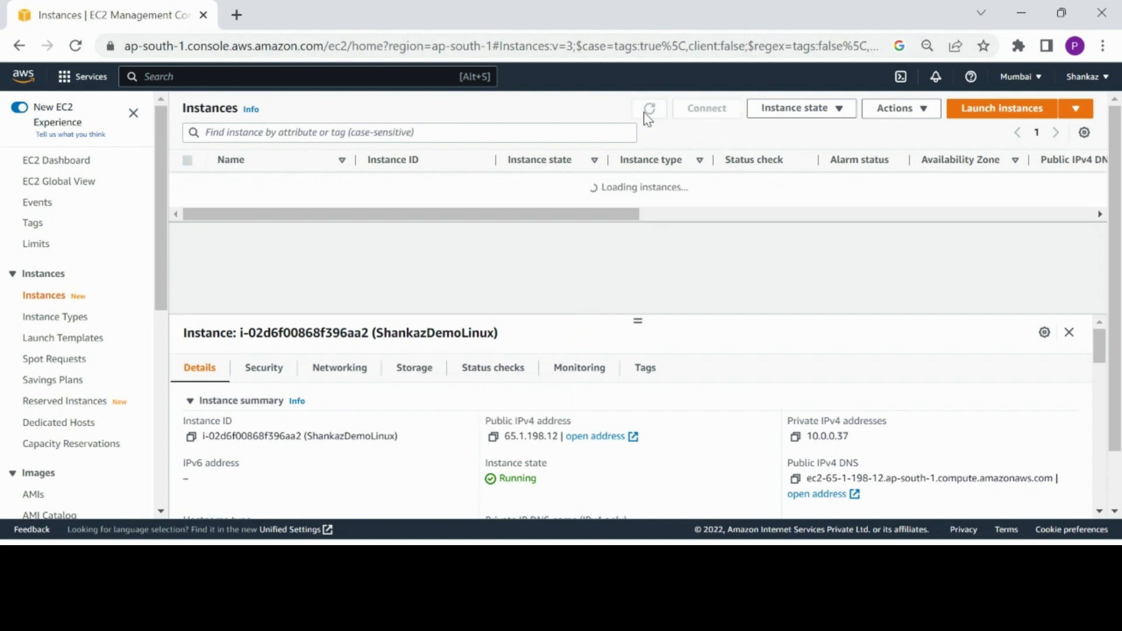
click(645, 116)
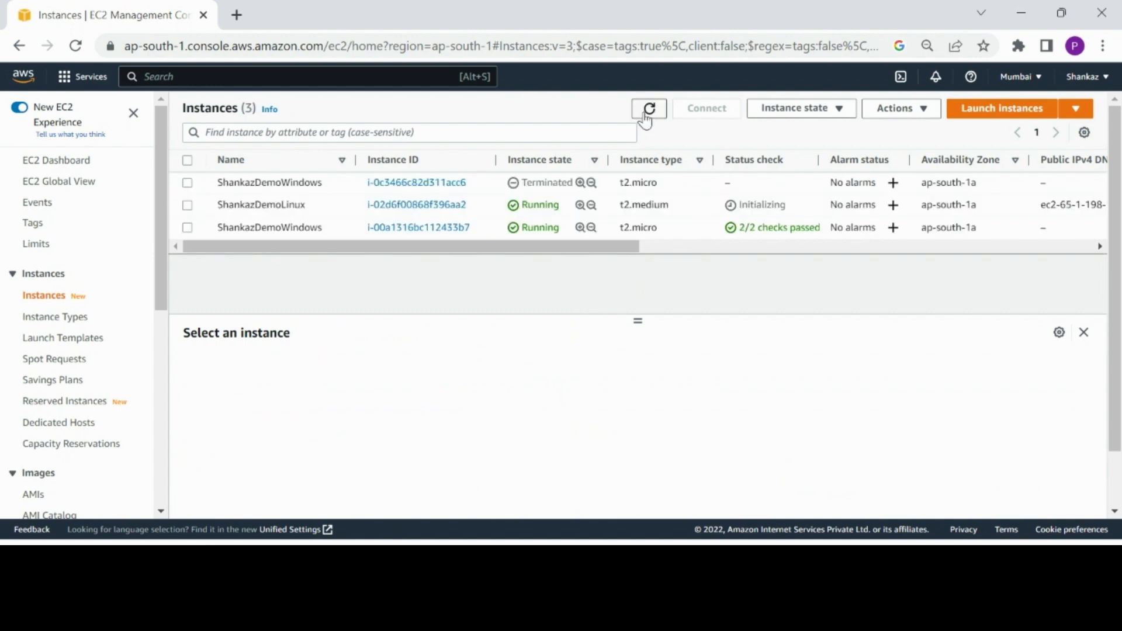
click(641, 116)
click(645, 119)
click(645, 119)
click(645, 119)
click(645, 119)
click(652, 113)
click(651, 113)
Reselect ShankazDemoLinux and copy the public IPv4 address from its details
click(185, 206)
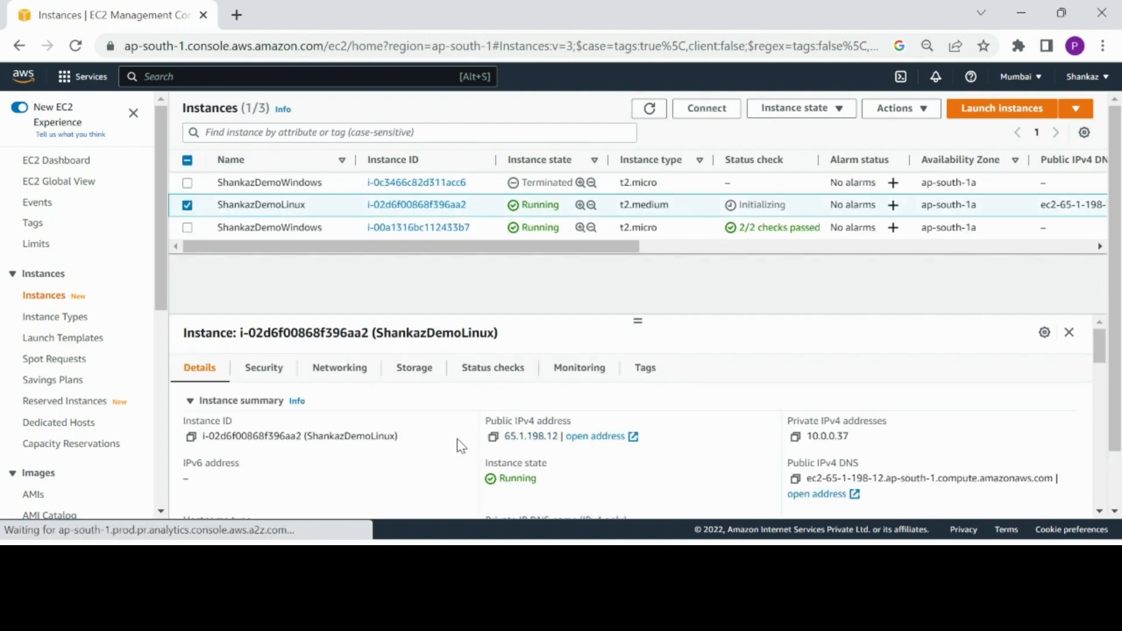
click(493, 439)
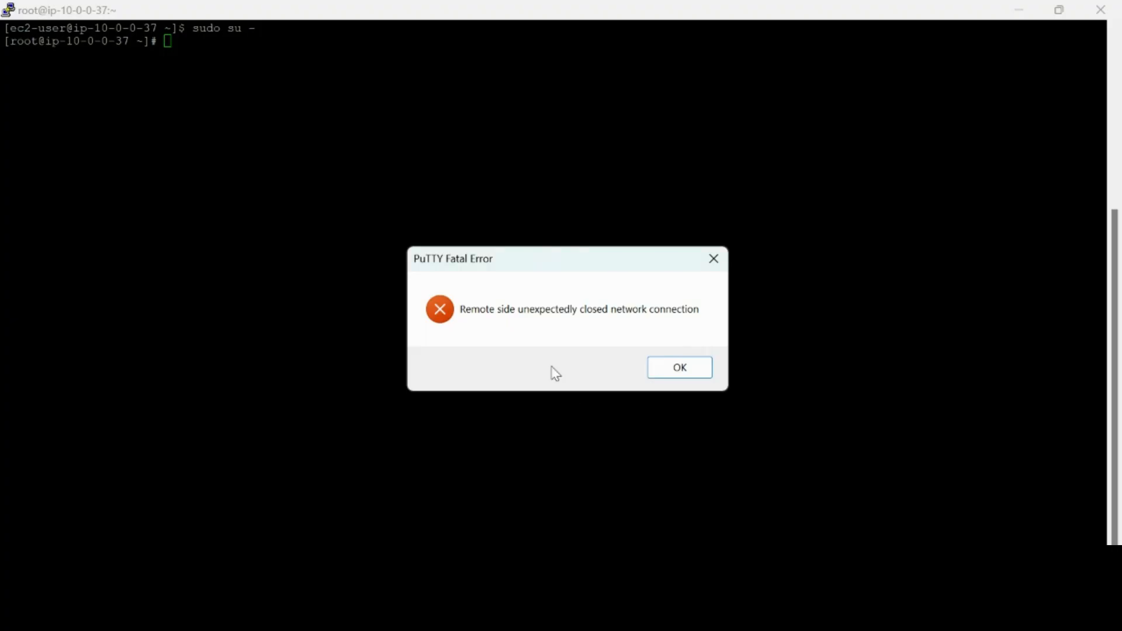
In PuTTY, dismiss the connection error, open a new session configuration and close the inactive terminal
click(691, 373)
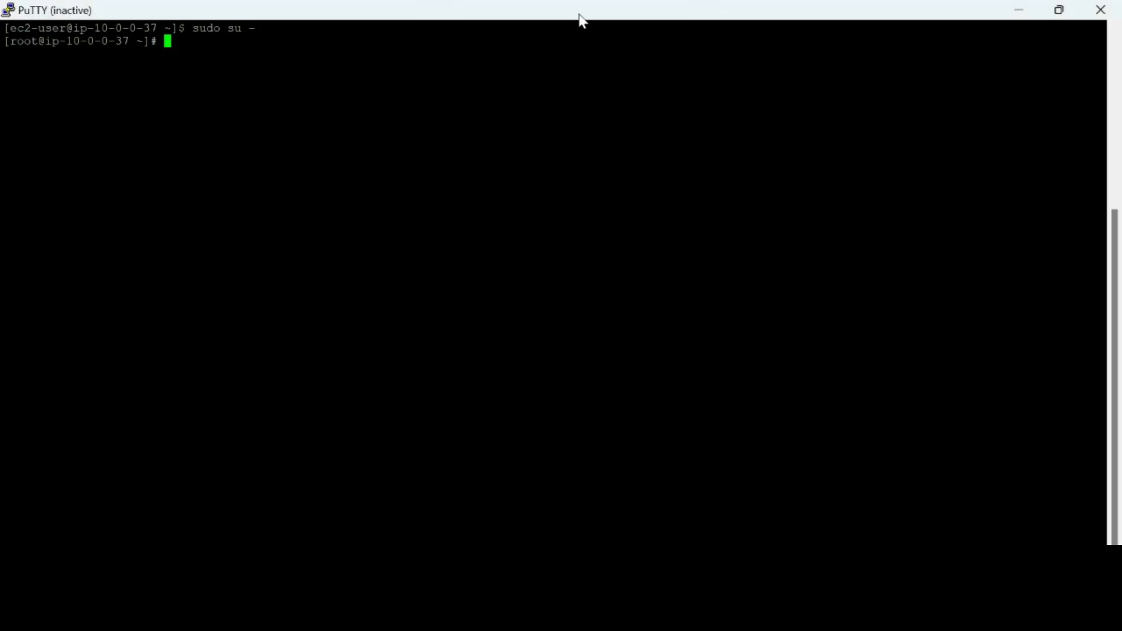
right_click(581, 17)
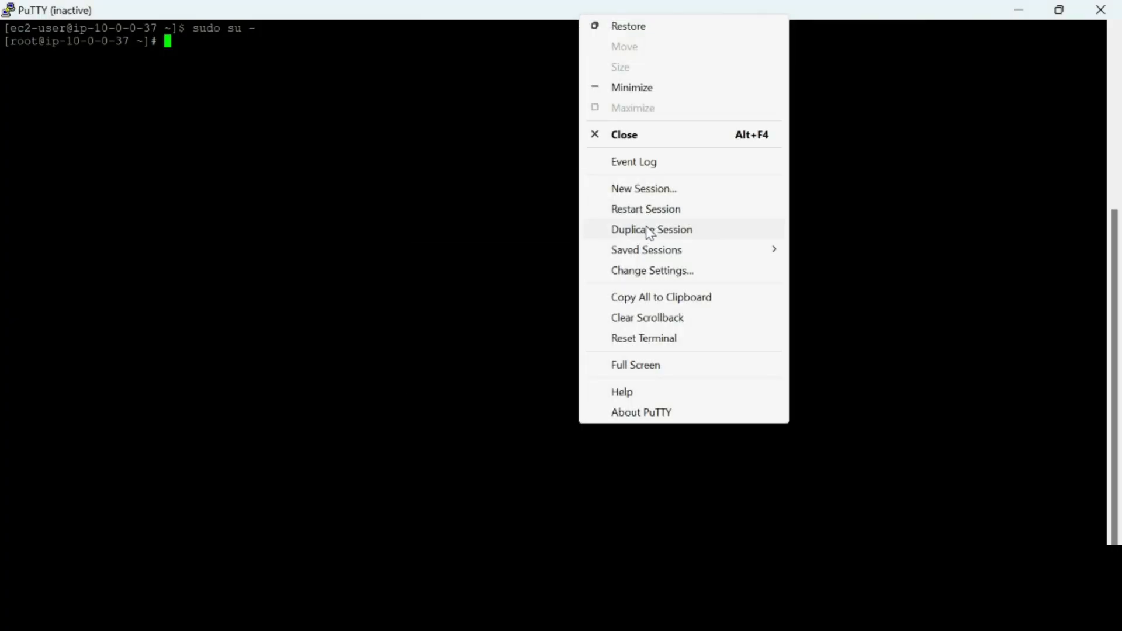
click(640, 192)
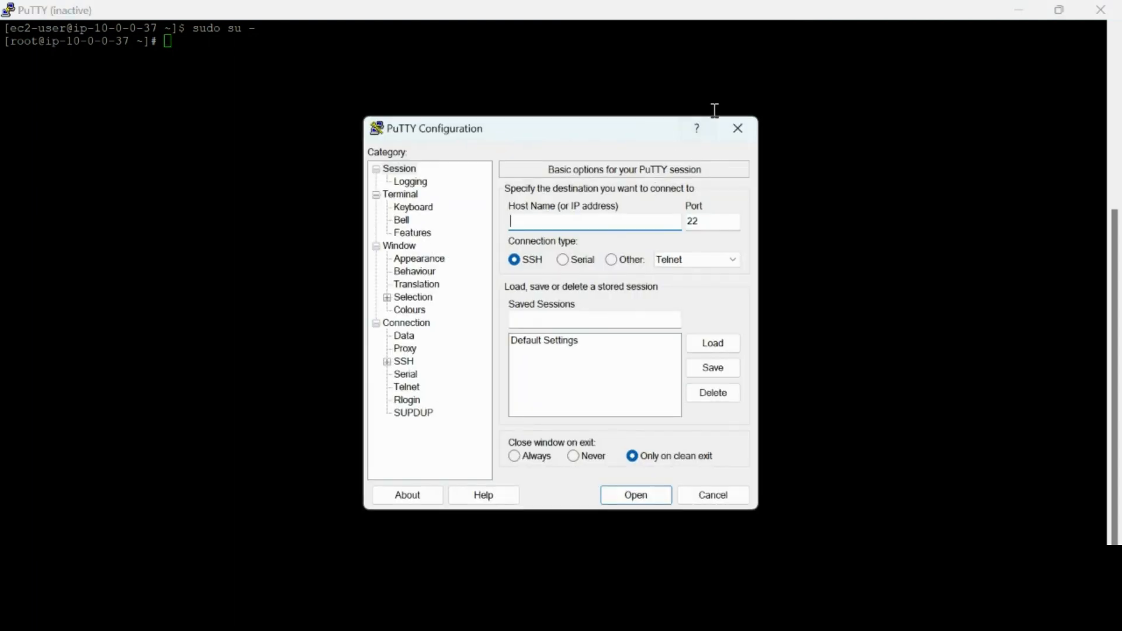
click(1100, 10)
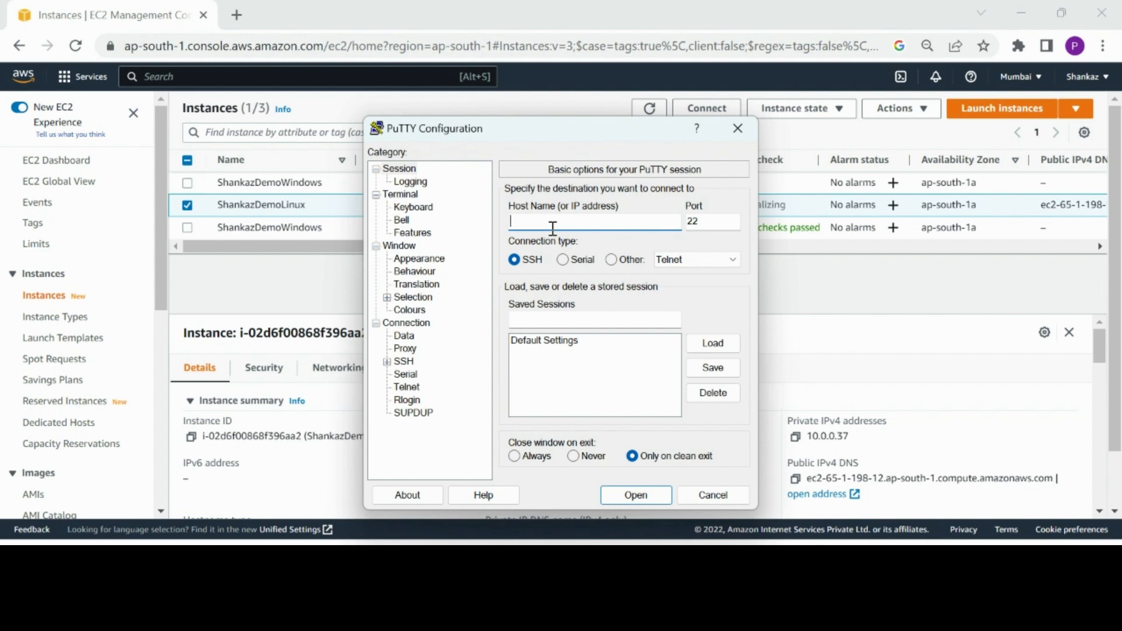
text(ec2-user@)
key(ctrl+v)
click(386, 361)
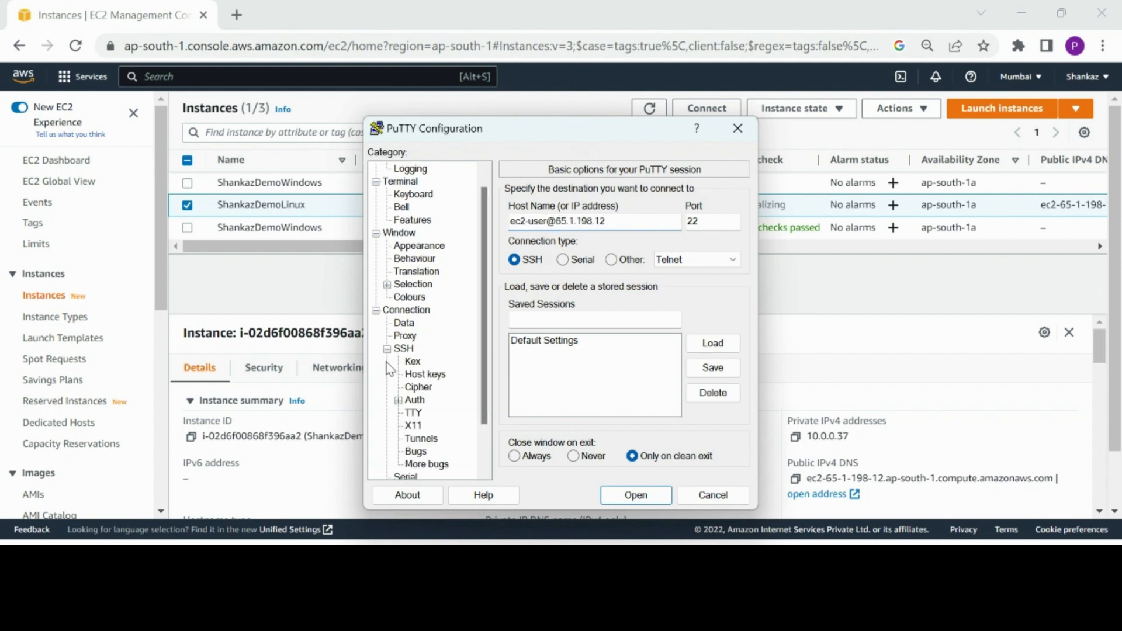
click(414, 399)
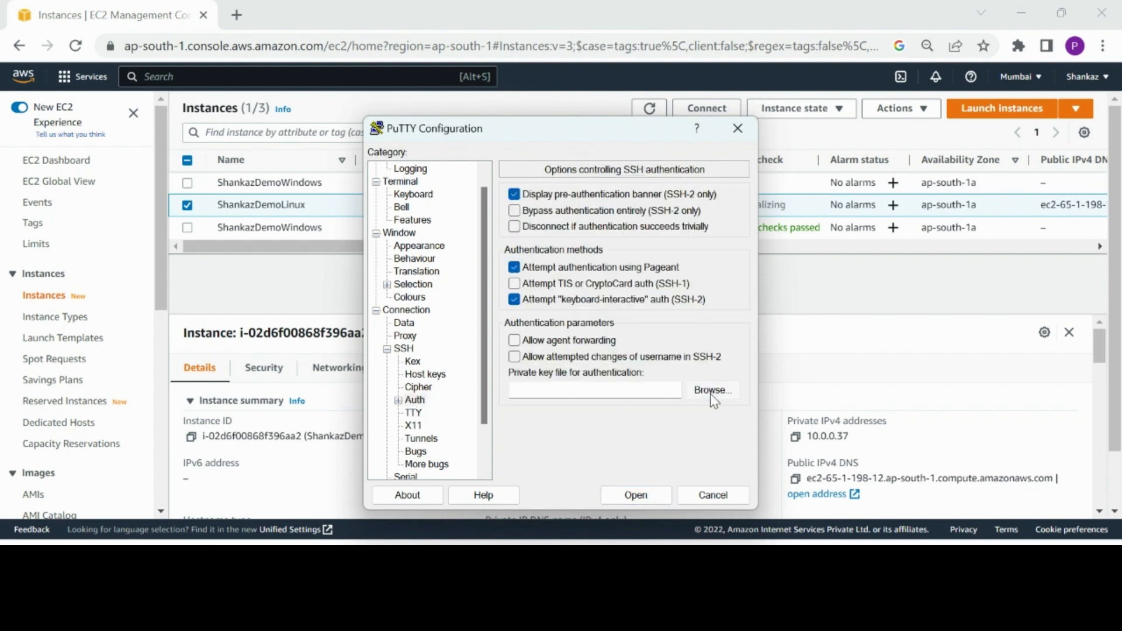
click(711, 395)
click(571, 258)
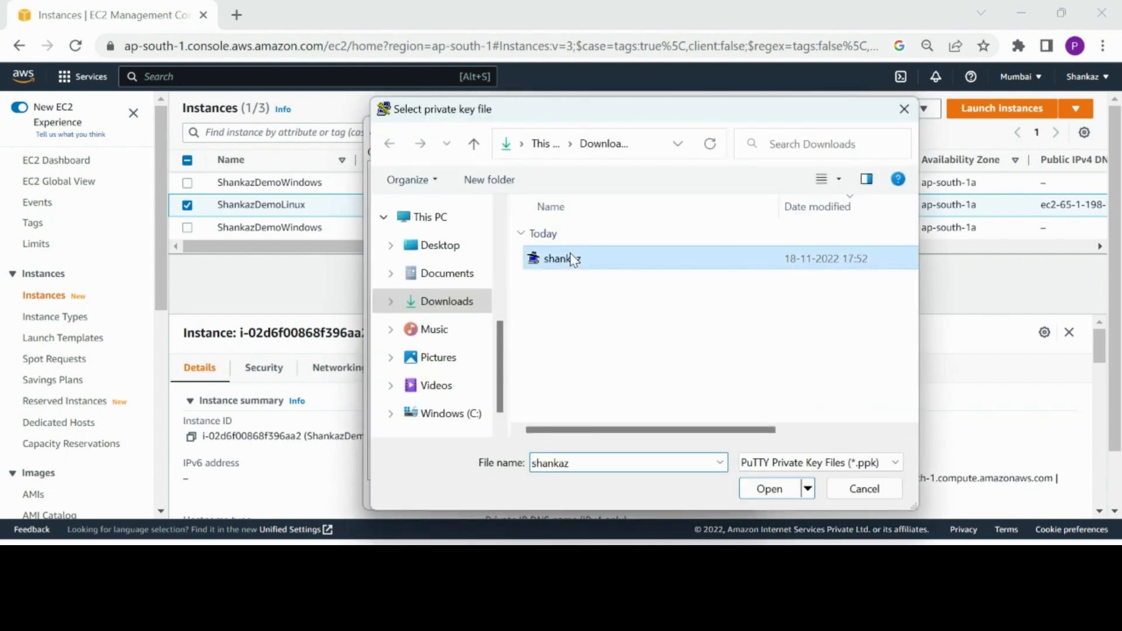
click(770, 489)
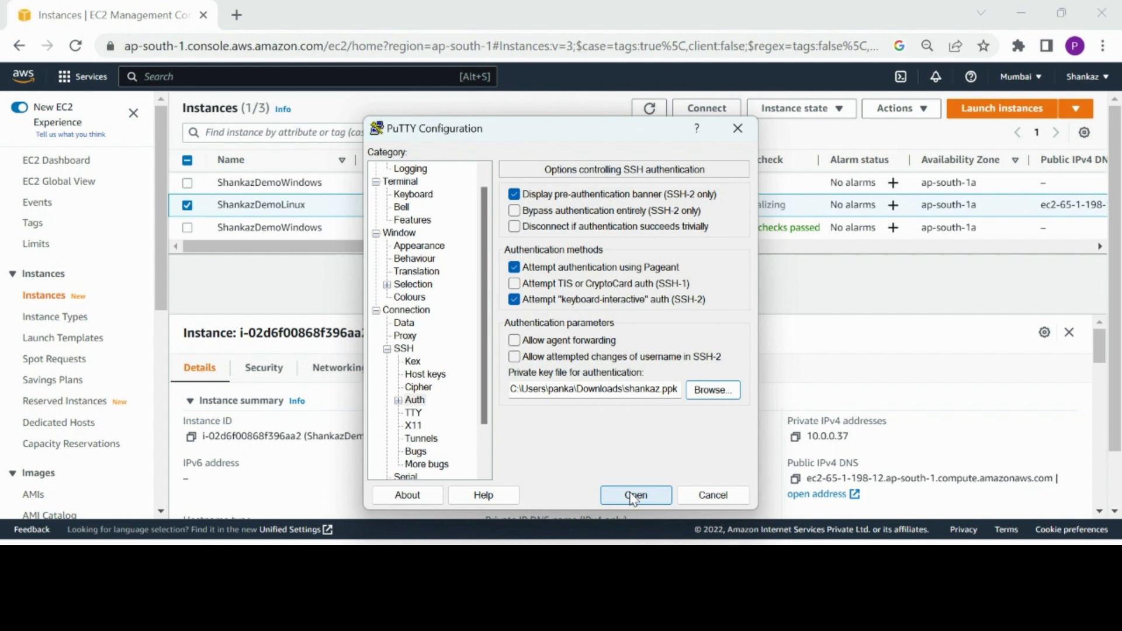
Open the SSH session in a maximized terminal and run lsblk to examine the block devices and the xvda1 partition
click(635, 495)
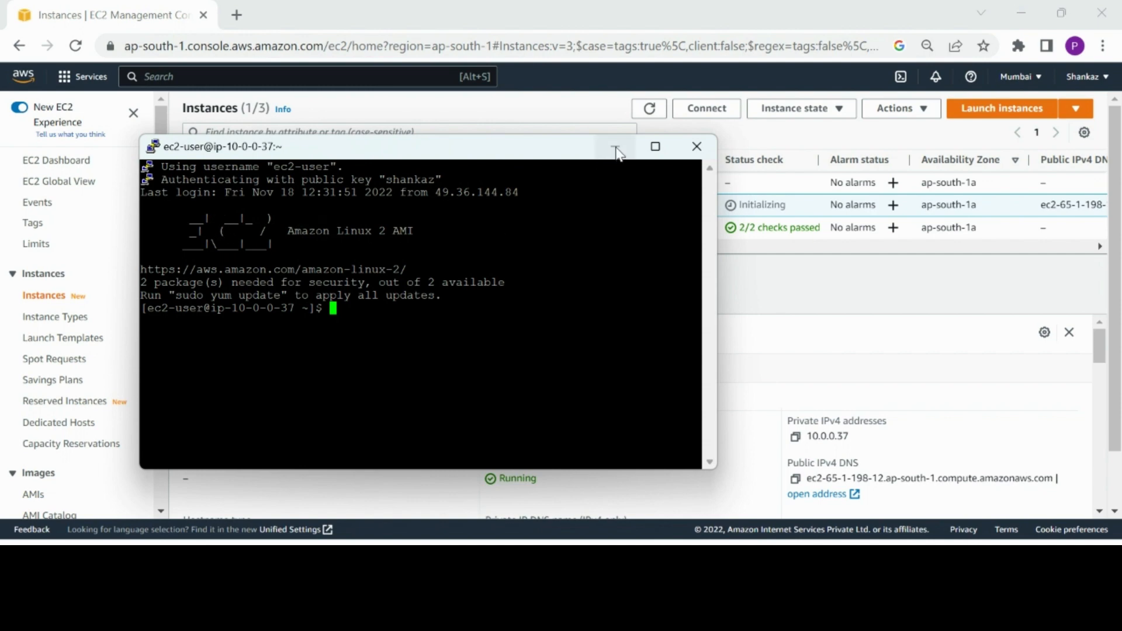
double_click(539, 143)
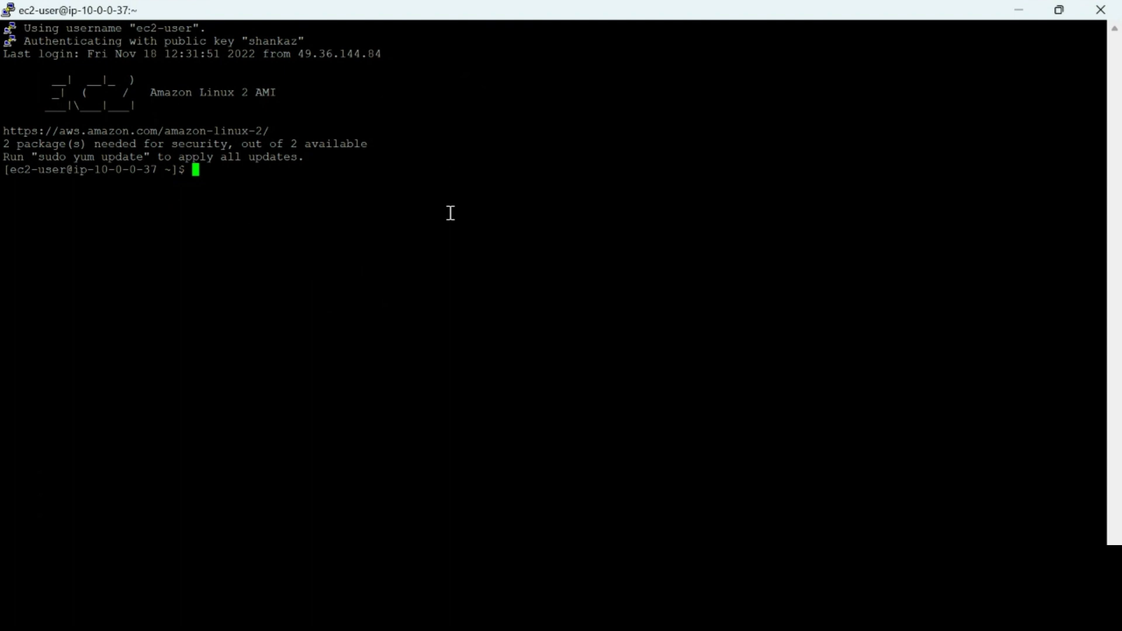
text(lsblk)
key(Return)
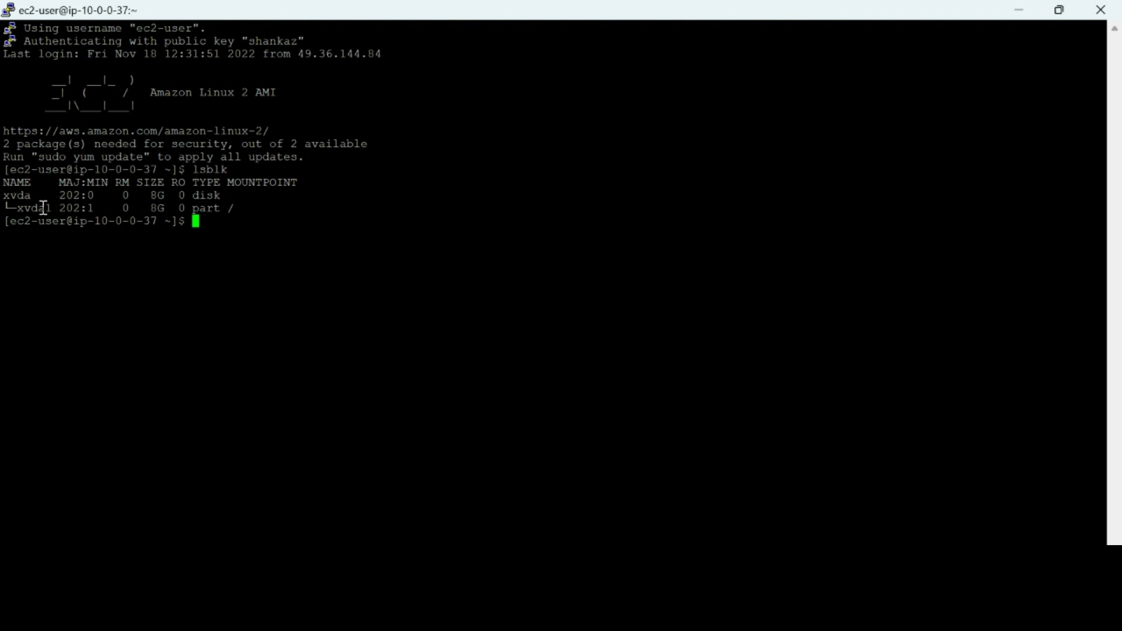
drag(11, 208, 238, 209)
click(233, 220)
mouse_move(600, 613)
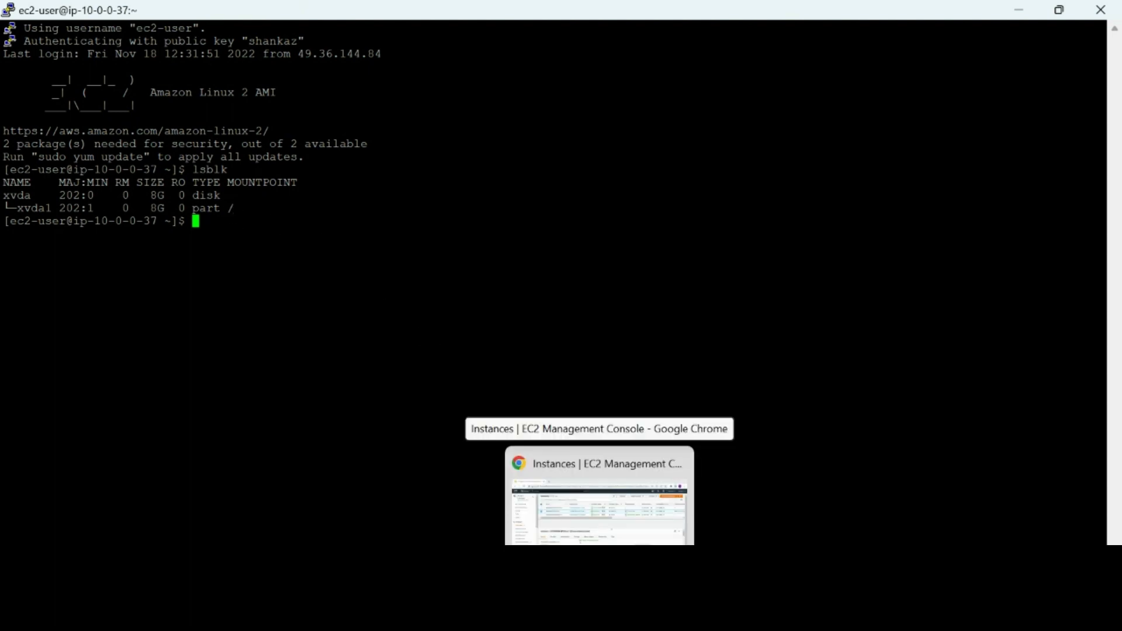